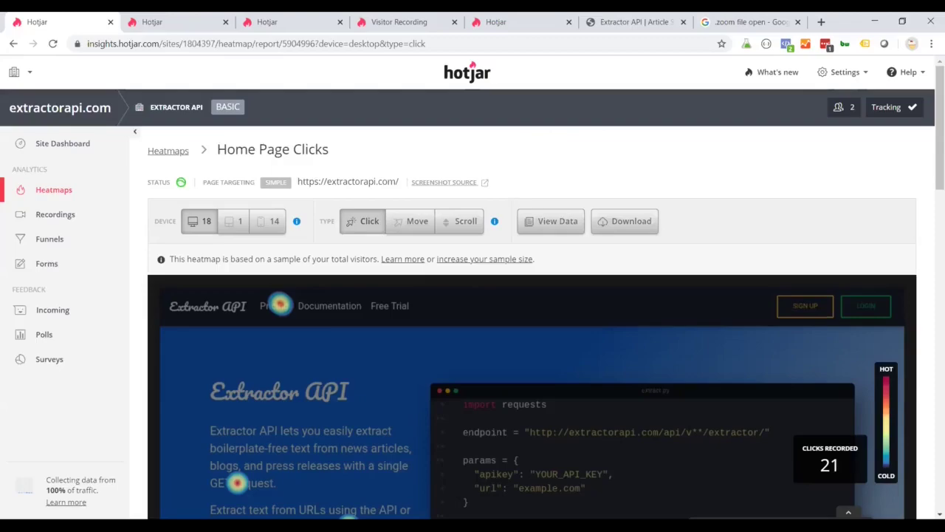
# Step: Show the home page scroll heatmap and scroll down past the 83.3% average fold
pyautogui.click(459, 221)
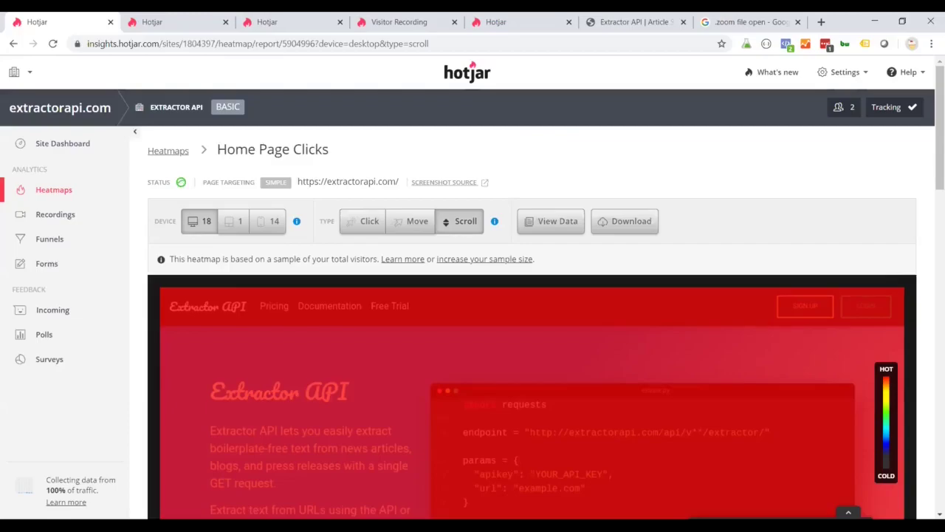
pyautogui.scroll(-3, 932, 174)
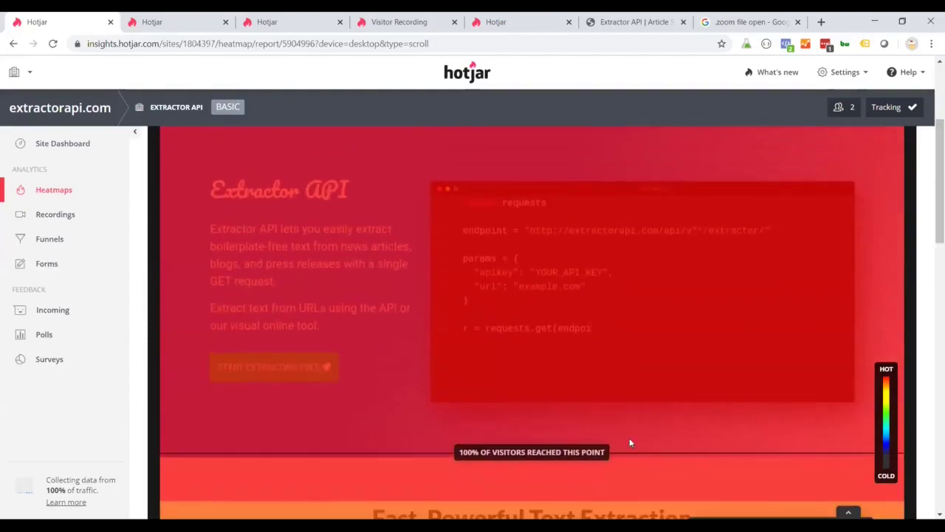
pyautogui.scroll(-5, 931, 268)
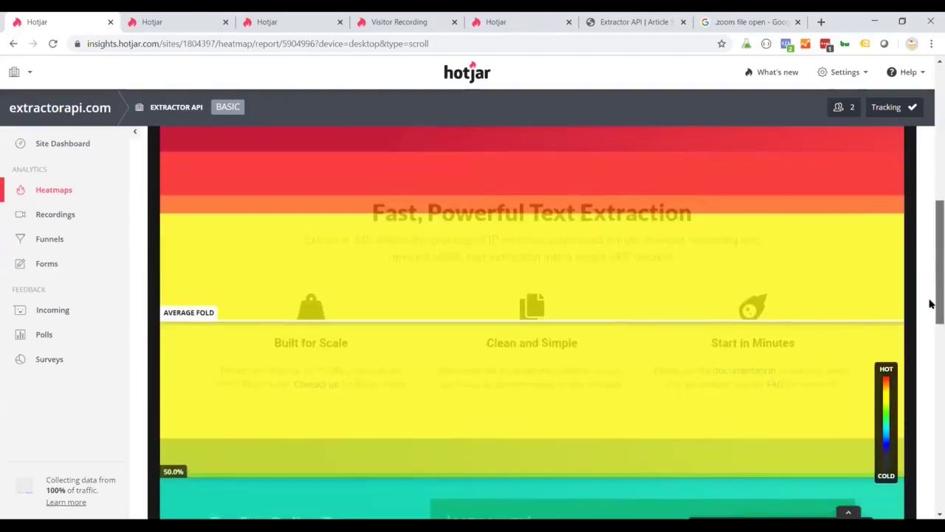
pyautogui.scroll(1, 785, 342)
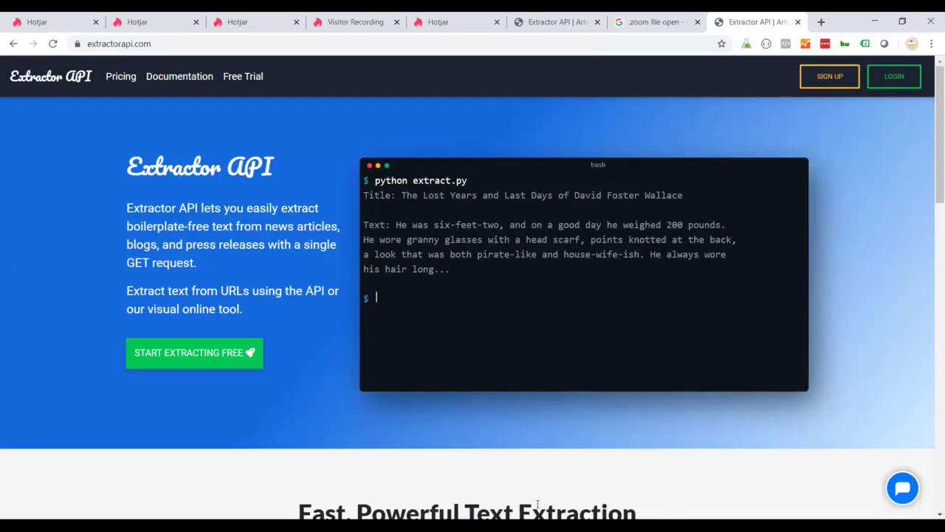
# Step: Return from the live site to the Hotjar scroll heatmap tab with Ctrl+1
pyautogui.hotkey('ctrl', '1')
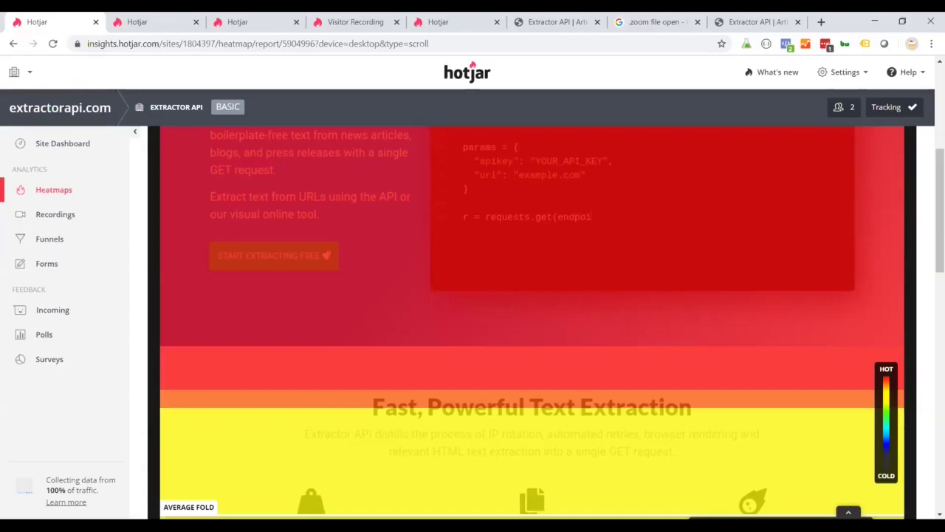
pyautogui.scroll(1, 931, 233)
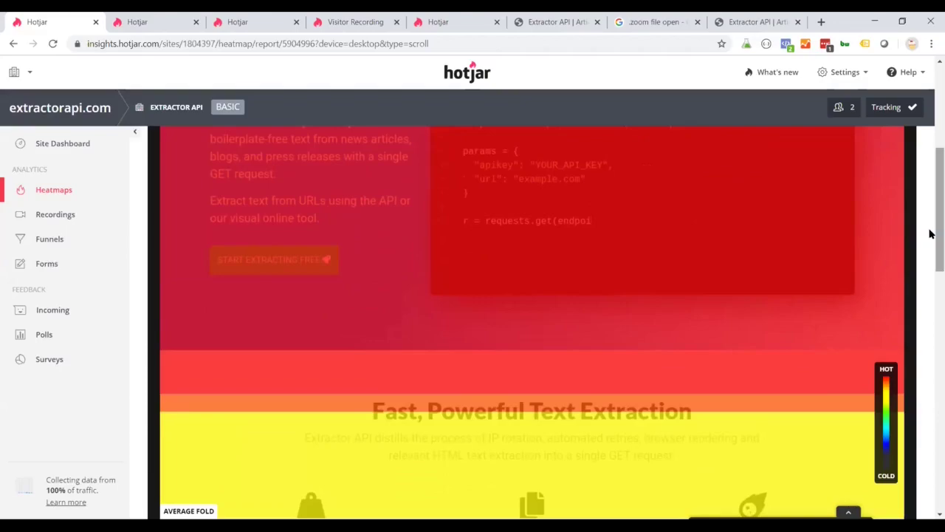
pyautogui.scroll(-1, 931, 233)
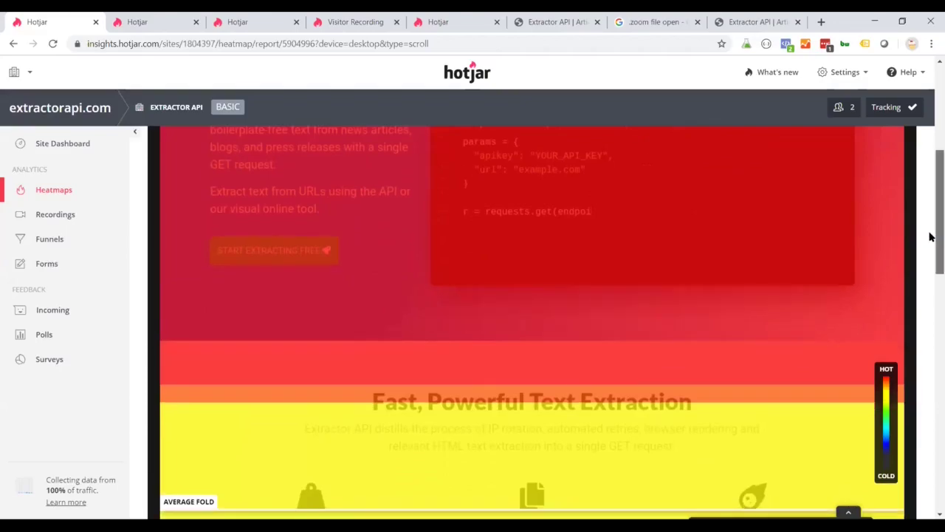
pyautogui.moveTo(931, 233); pyautogui.dragTo(931, 200)
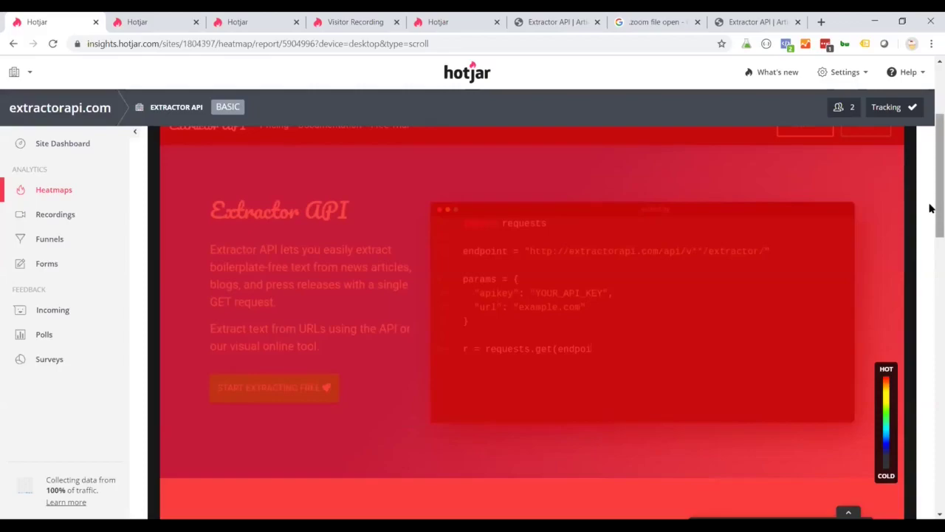
pyautogui.moveTo(930, 207); pyautogui.dragTo(930, 243)
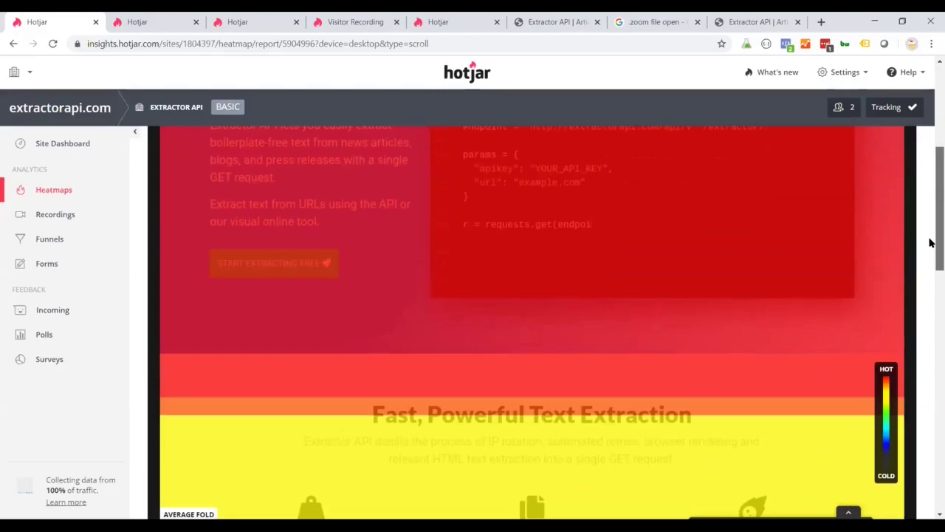
pyautogui.moveTo(931, 242); pyautogui.dragTo(930, 234)
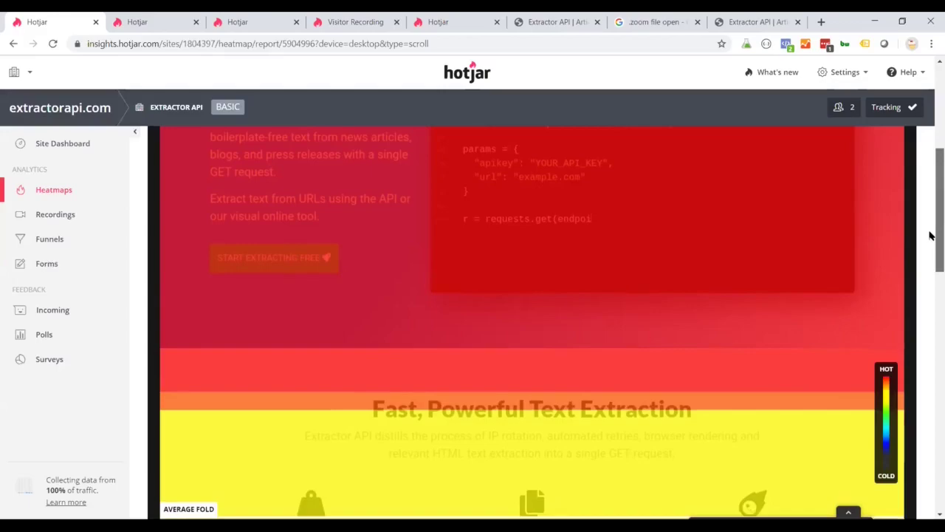
pyautogui.moveTo(930, 235); pyautogui.dragTo(931, 262)
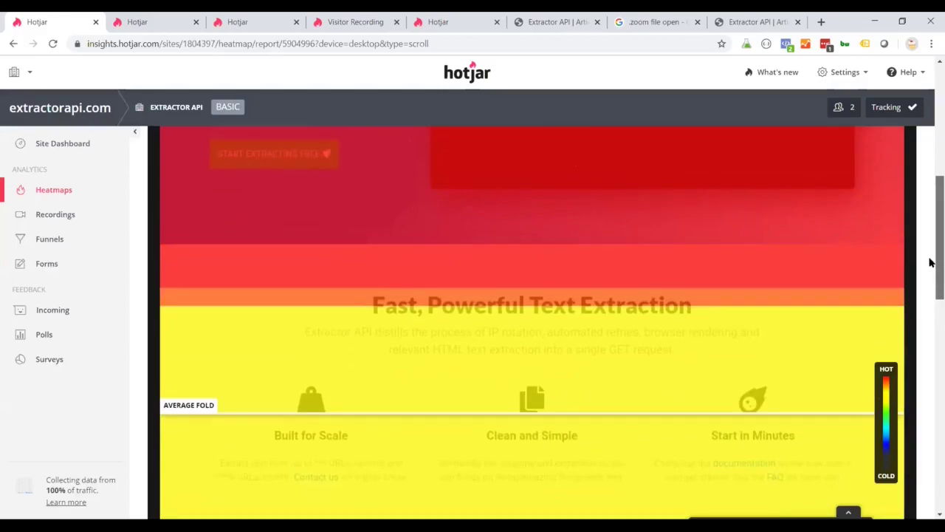
pyautogui.moveTo(930, 262); pyautogui.dragTo(744, 376)
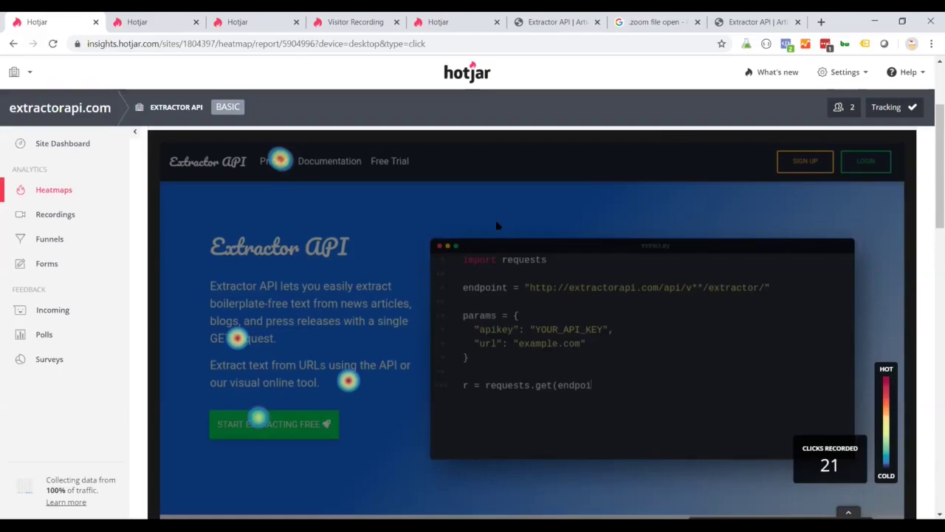
# Step: Check the hero paragraph's click count on the click heatmap: 2 clicks (9.52%)
pyautogui.moveTo(225, 336)
pyautogui.scroll(-3, 496, 362)
pyautogui.scroll(-2, 496, 360)
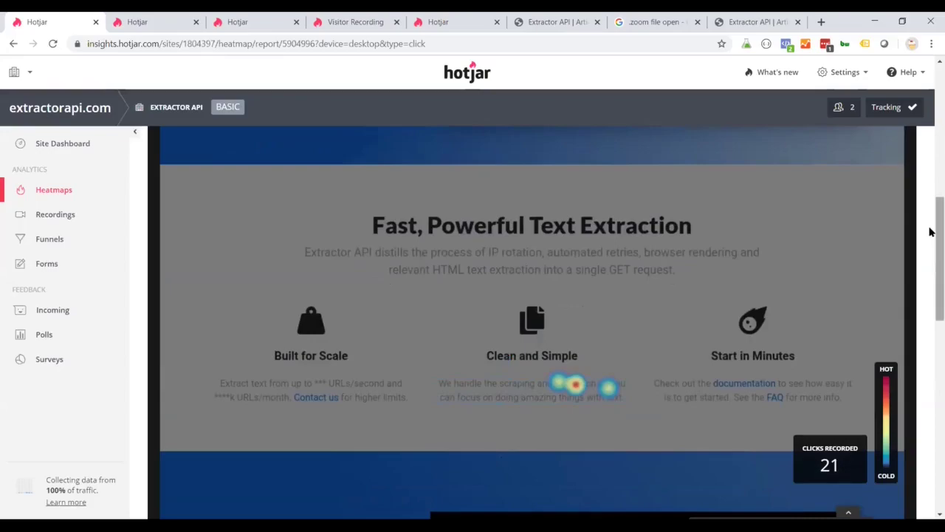
pyautogui.moveTo(930, 237); pyautogui.dragTo(930, 192)
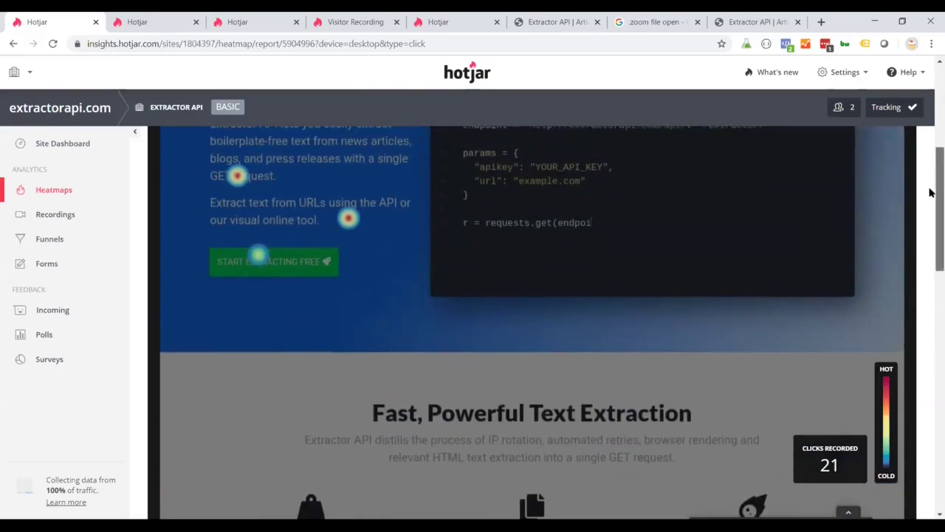
pyautogui.moveTo(931, 192); pyautogui.dragTo(931, 222)
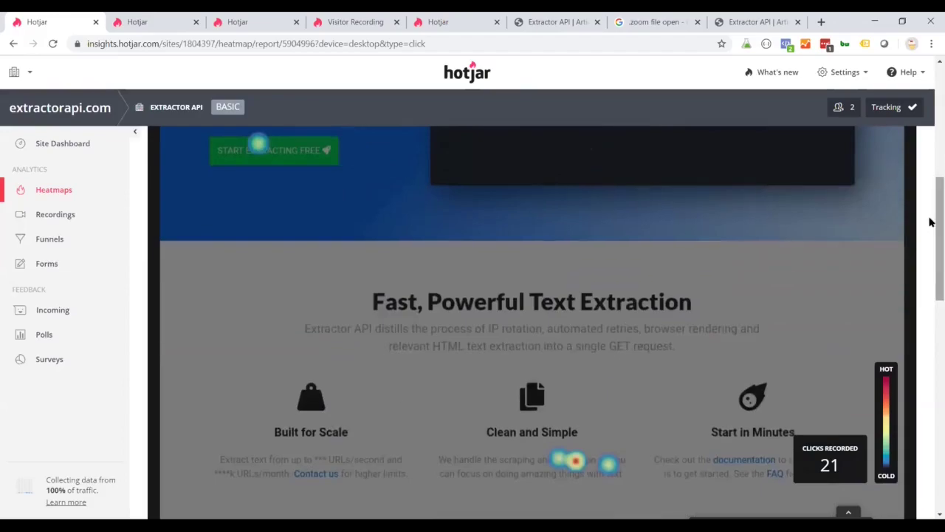
pyautogui.moveTo(584, 468)
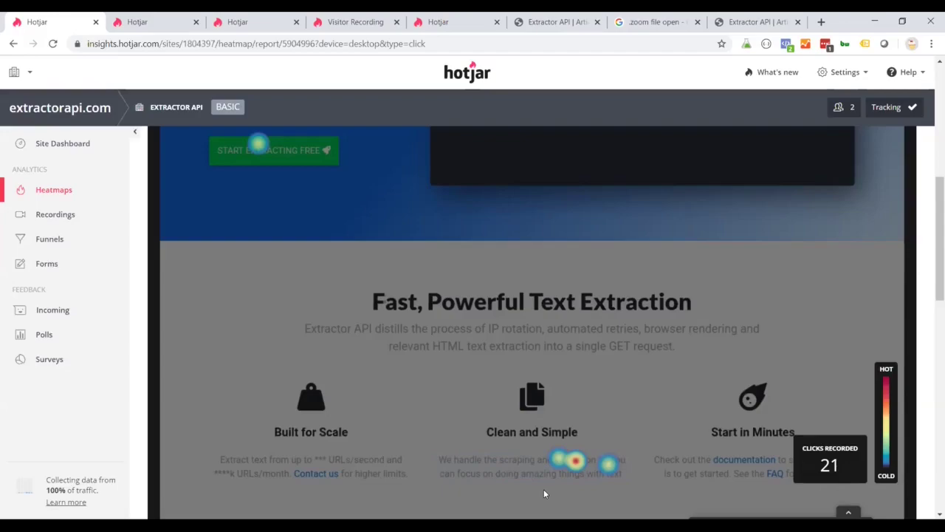
pyautogui.moveTo(550, 470)
pyautogui.scroll(5, 589, 491)
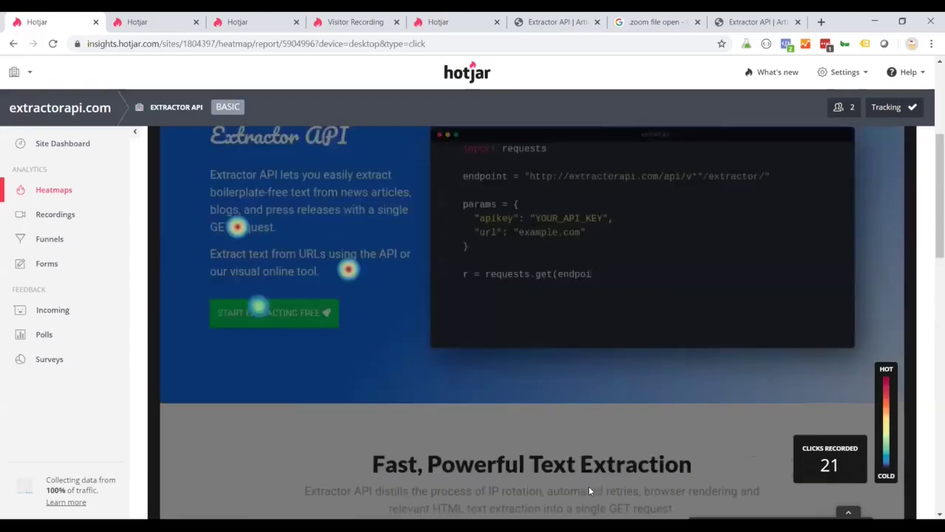
pyautogui.moveTo(277, 270)
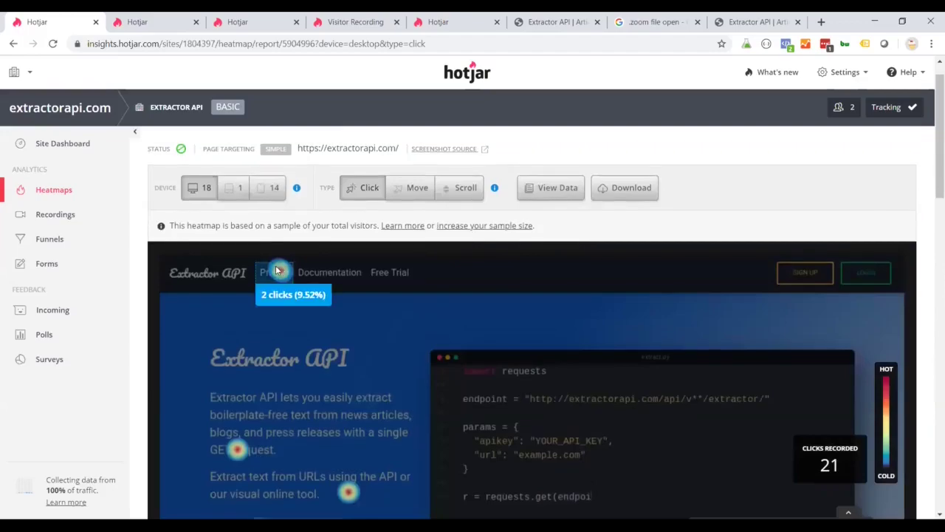
pyautogui.scroll(-2, 277, 270)
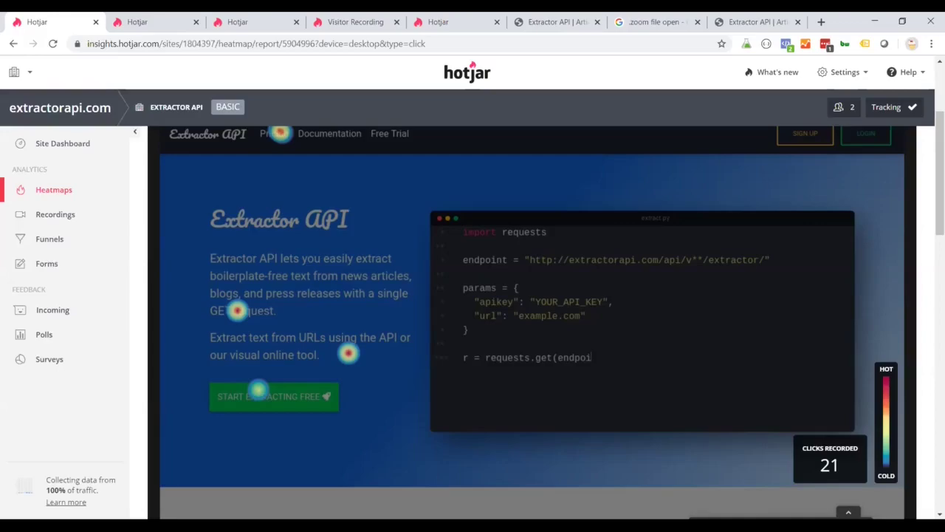
pyautogui.moveTo(324, 309)
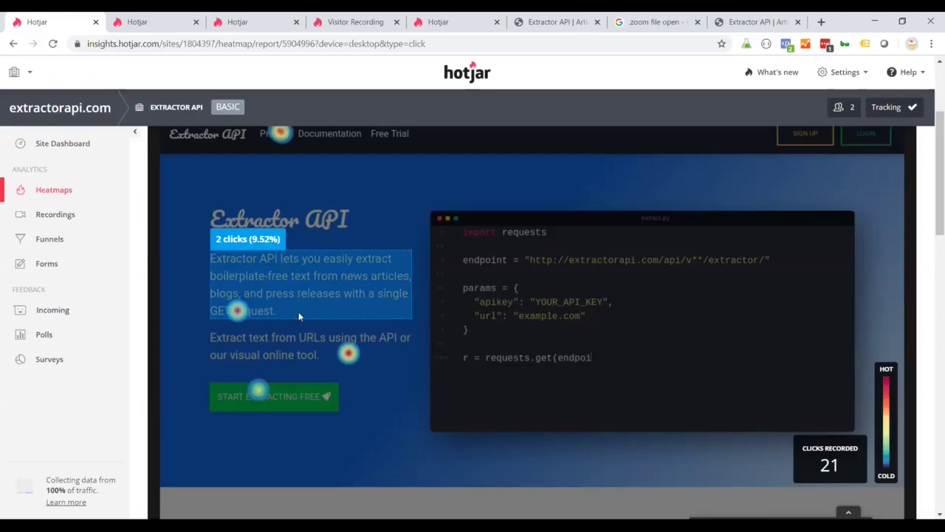
pyautogui.scroll(3, 319, 314)
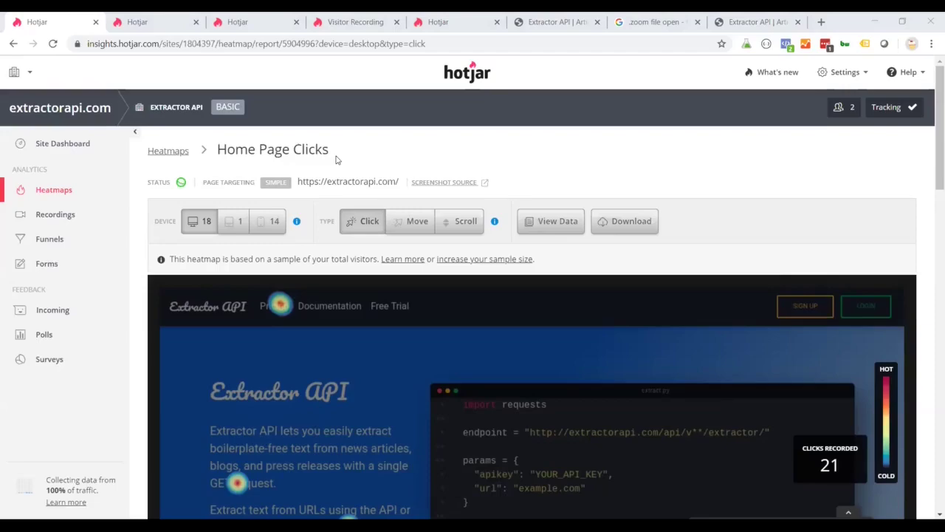
# Step: Scroll the click heatmap down toward the footer and read a hotspot's click count
pyautogui.scroll(-8, 371, 380)
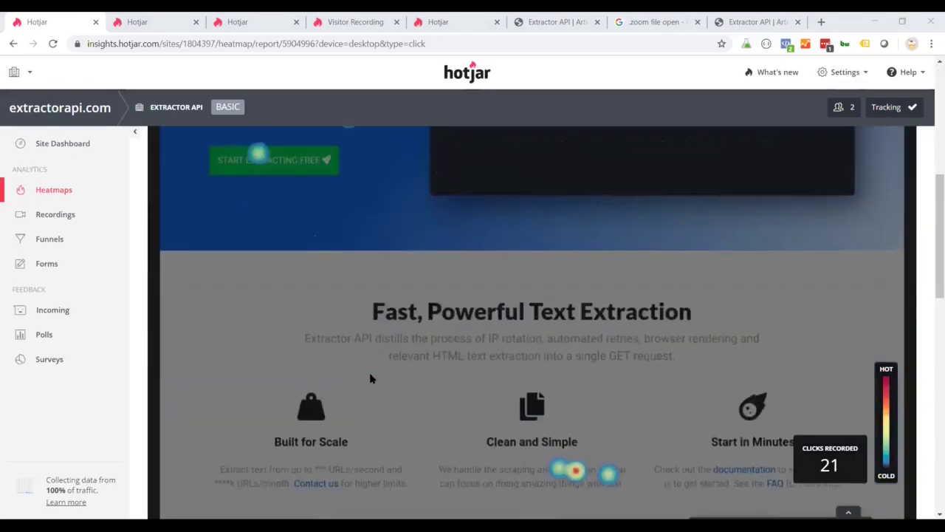
pyautogui.scroll(-8, 371, 380)
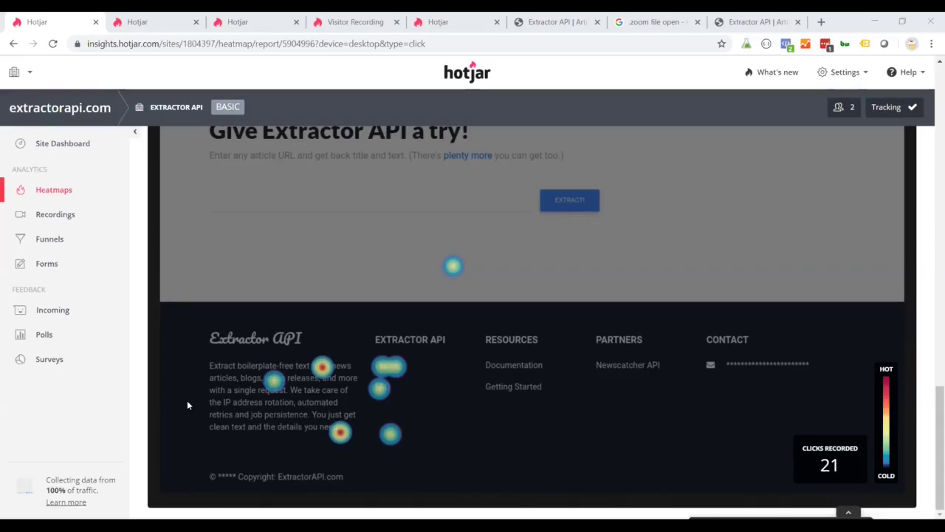
pyautogui.moveTo(382, 391)
# Step: Bring up the home page Move heatmap and scroll down through it
pyautogui.click(438, 22)
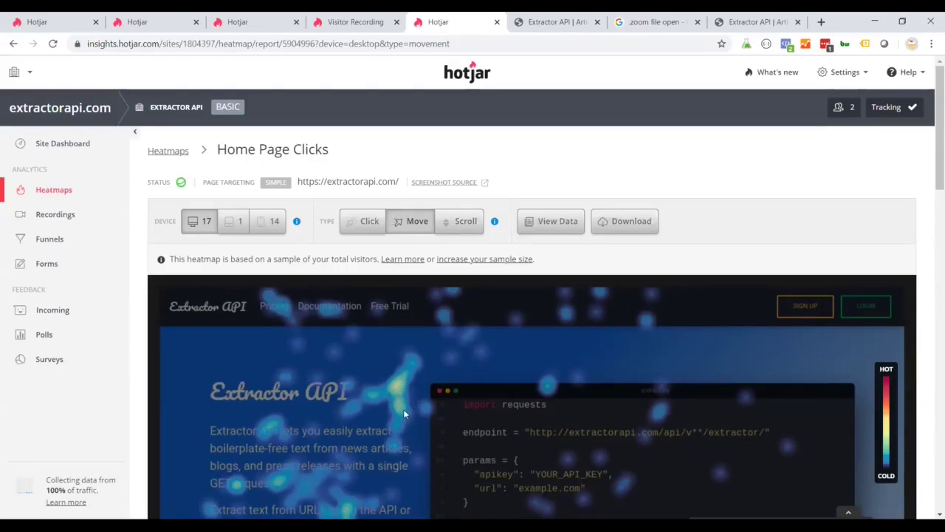
pyautogui.scroll(-3, 405, 384)
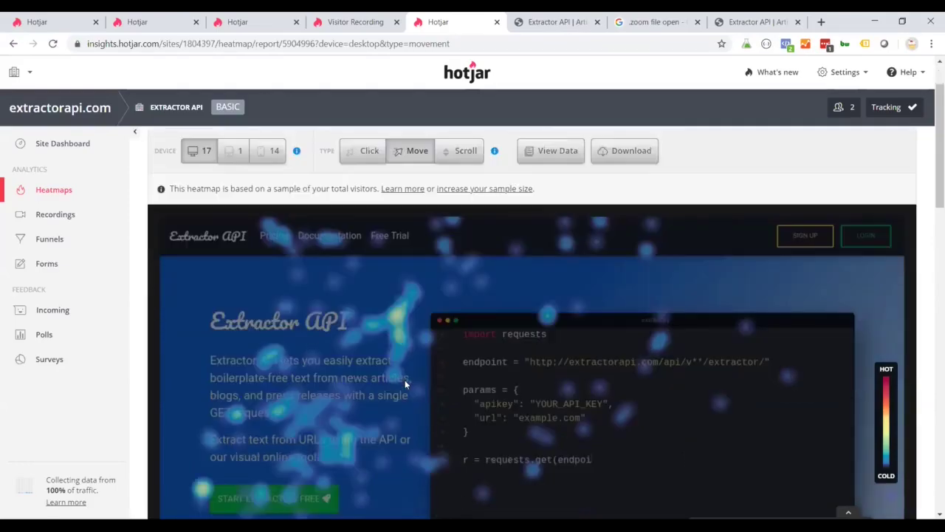
pyautogui.scroll(-4, 404, 384)
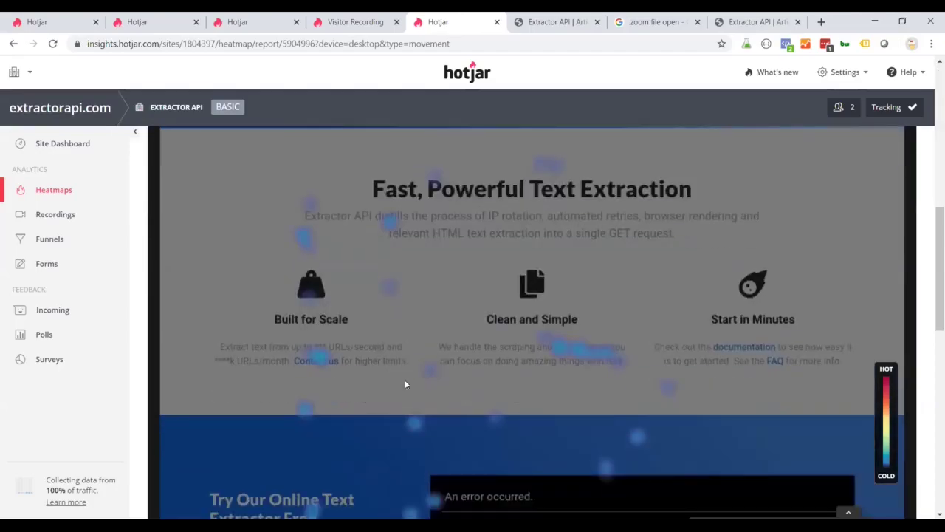
pyautogui.scroll(-4, 405, 384)
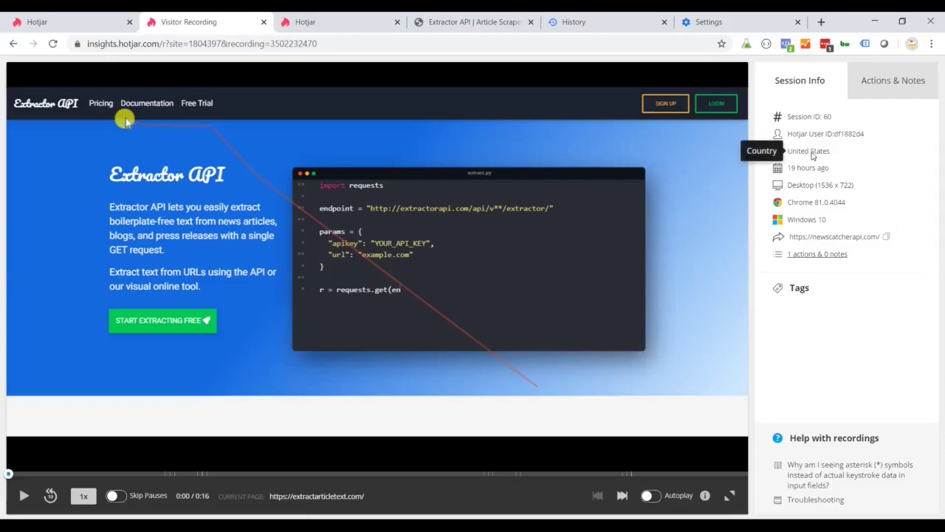
# Step: Check the exact timestamp behind '19 hours ago' in Session Info
pyautogui.moveTo(805, 173)
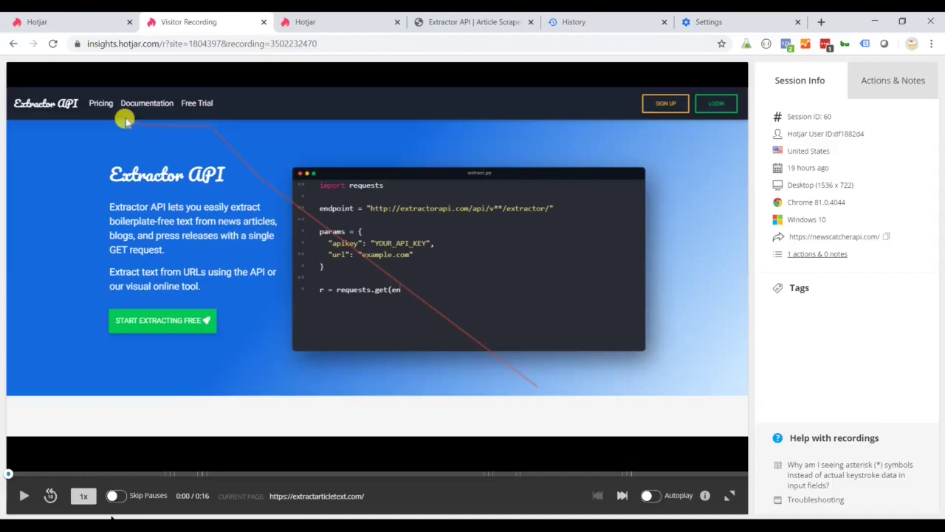
# Step: Play the 16-second replay through to its end, then replay it from the start
pyautogui.click(23, 495)
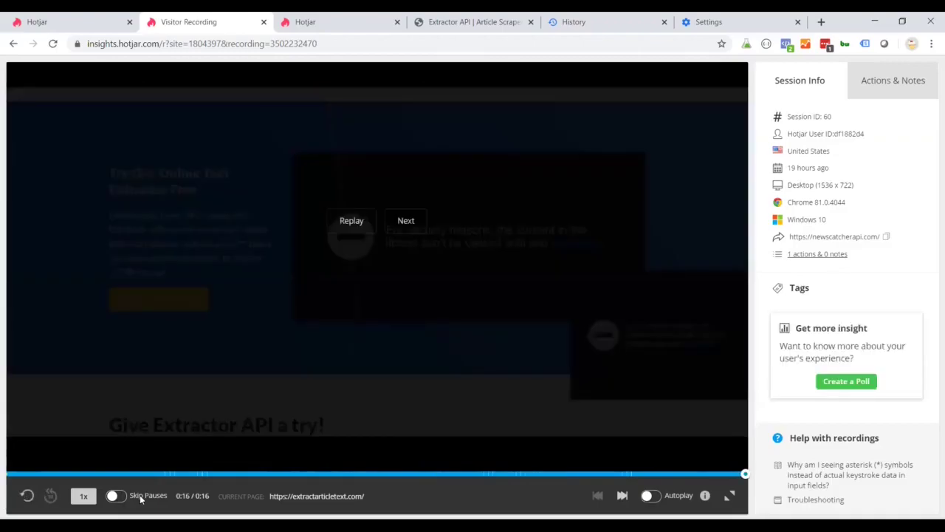
pyautogui.click(25, 496)
# Step: Seek the replay back to 0:03 and pause it at 0:08 on the Python code sample
pyautogui.click(464, 476)
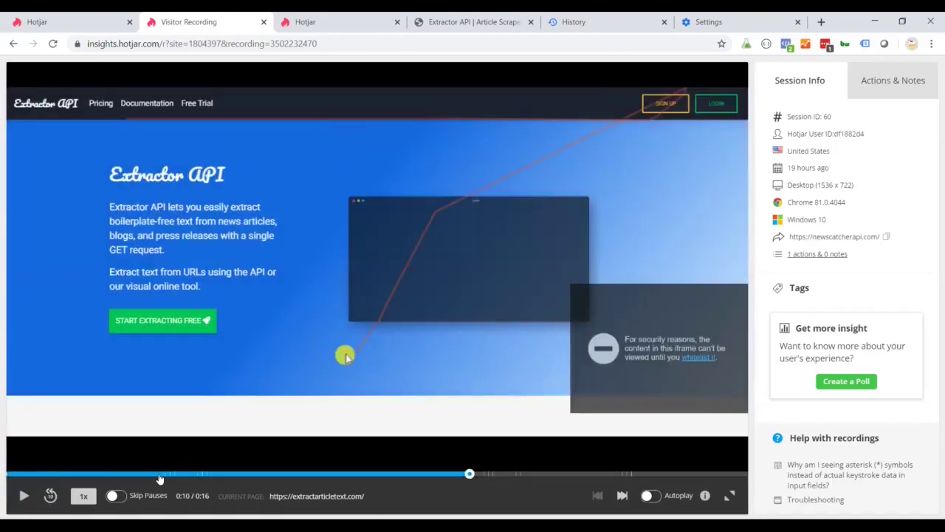
pyautogui.click(158, 475)
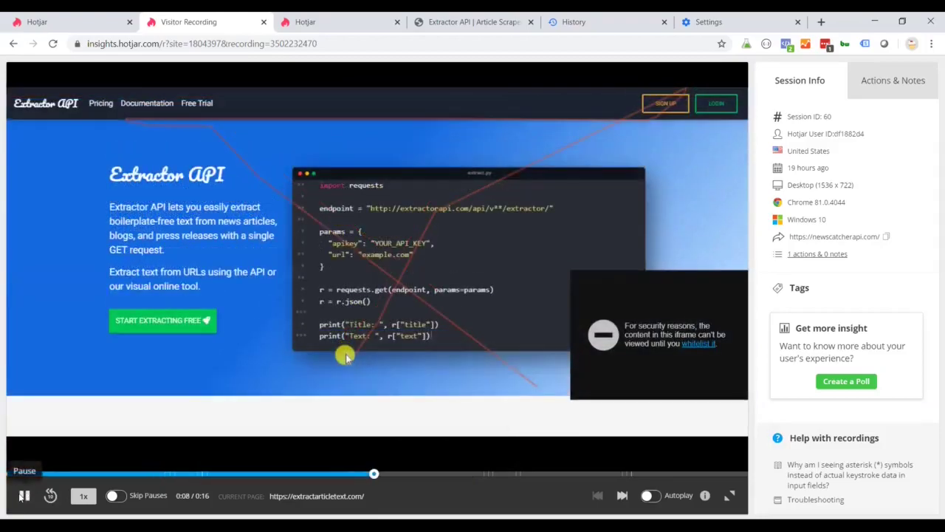
pyautogui.click(23, 496)
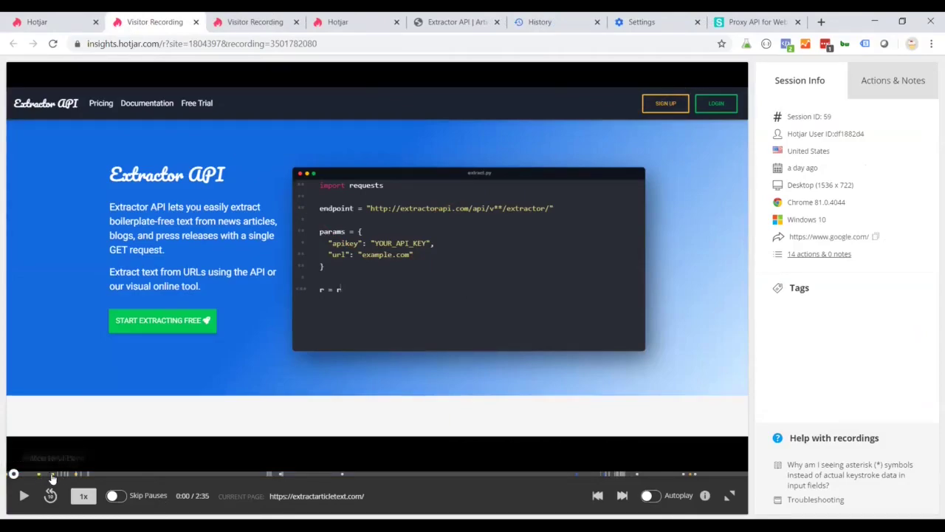
# Step: Raise the playback speed and play the 2:35 google.com session through to the end
pyautogui.click(85, 497)
pyautogui.click(24, 496)
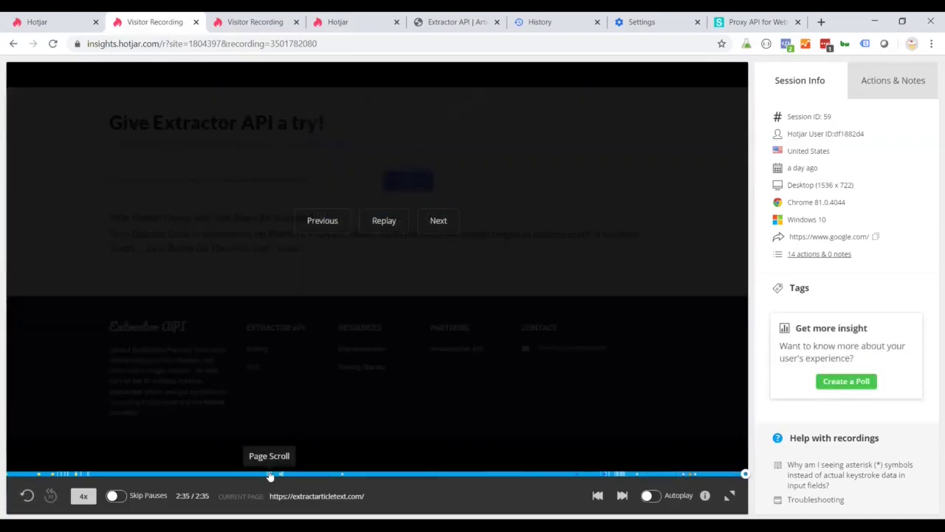
# Step: Rewatch the replay from 0:56 at 1x speed, pausing at 1:12 on the footer
pyautogui.click(270, 475)
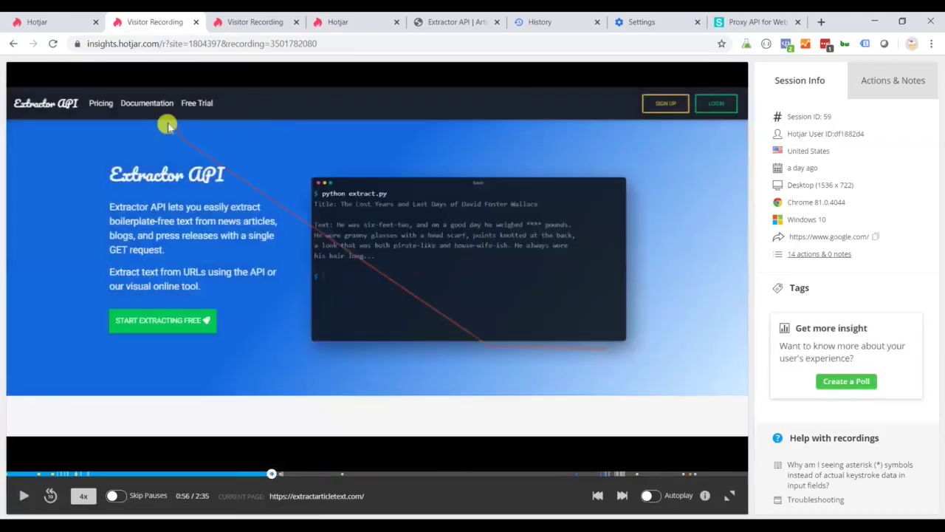
pyautogui.click(84, 497)
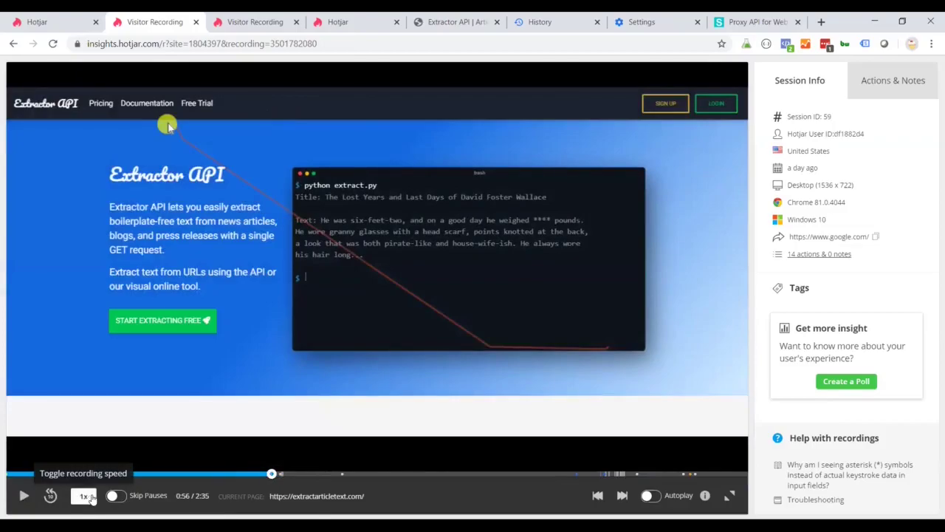
pyautogui.click(23, 496)
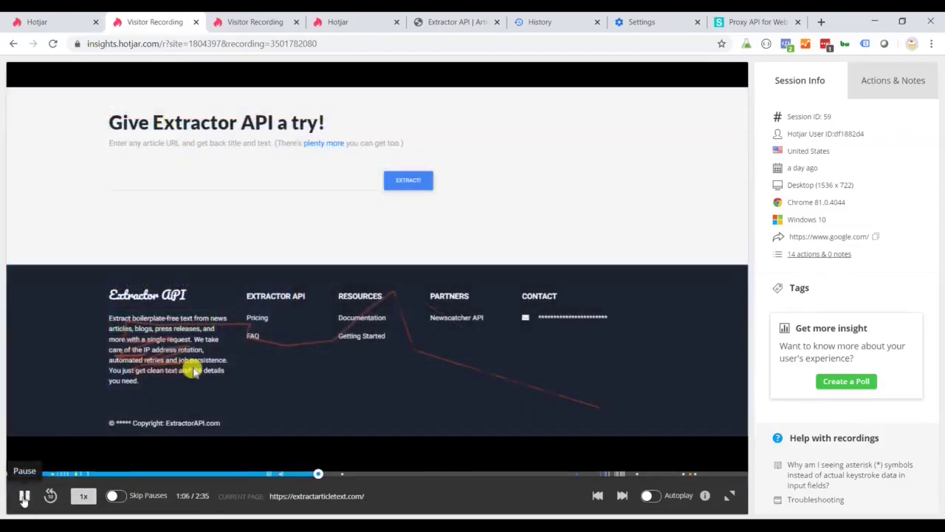
pyautogui.click(24, 498)
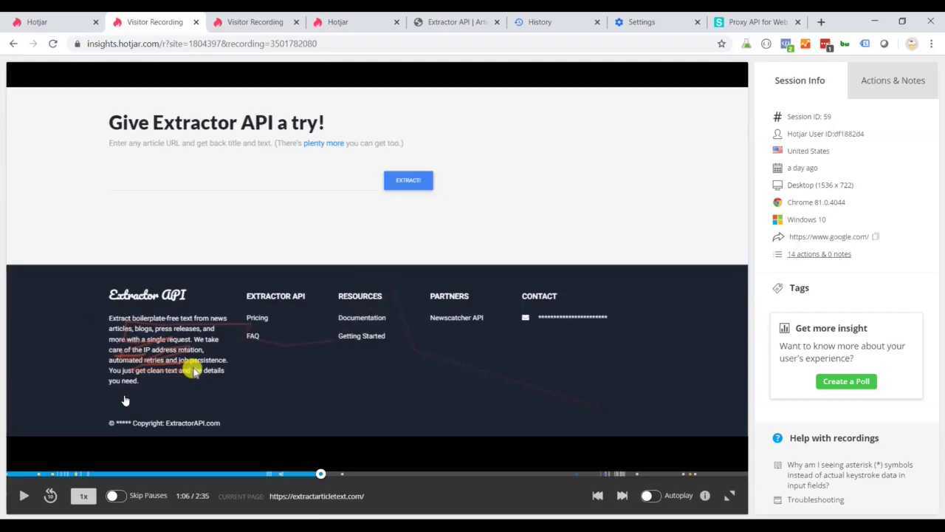
pyautogui.click(23, 497)
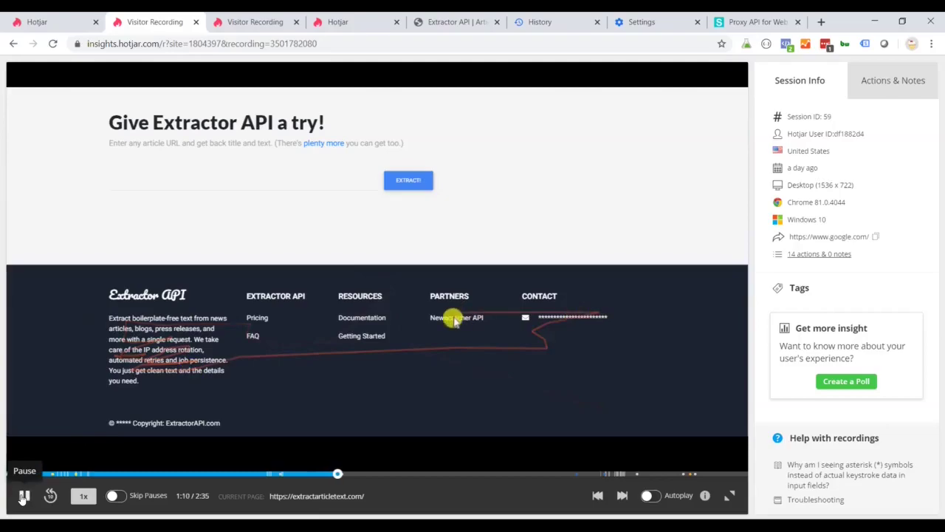
pyautogui.click(24, 496)
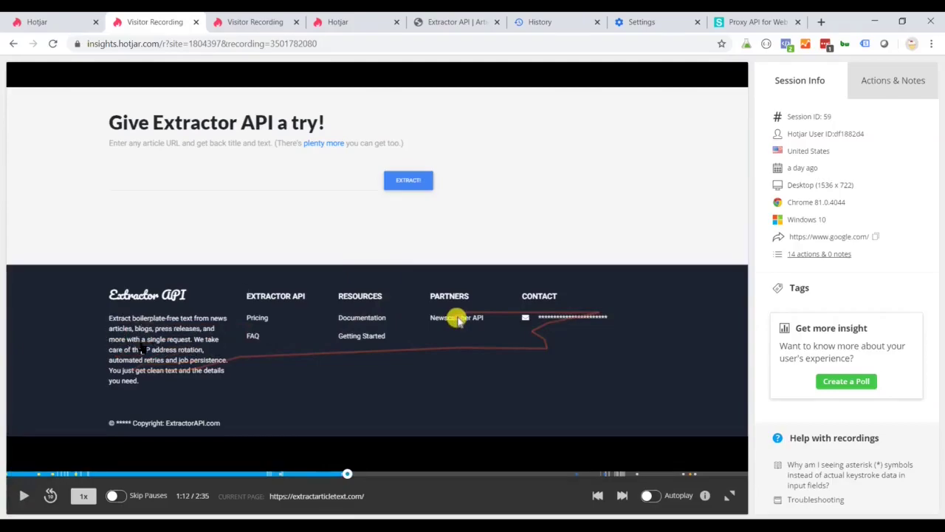
# Step: Step the session replay back one second
pyautogui.press('Left')
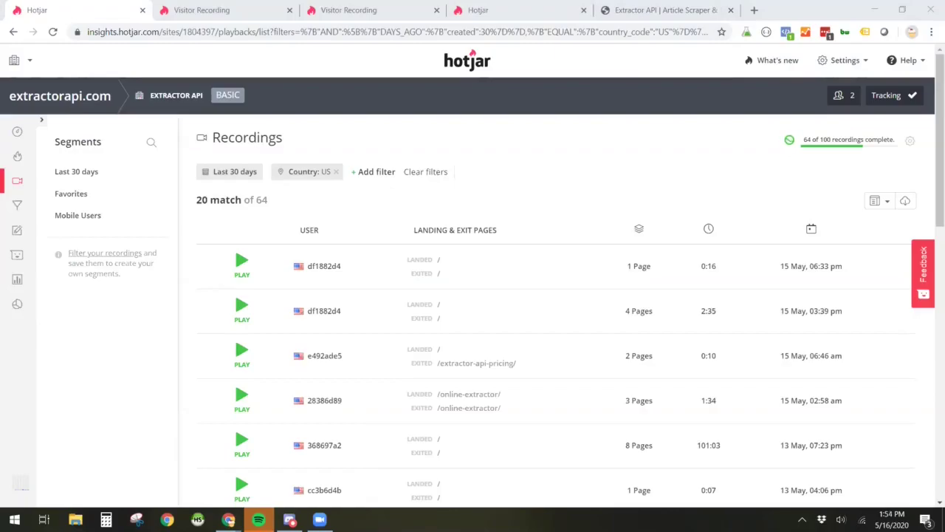
# Step: Answer the extractorapi.com homepage poll with Visual Extractor and submit the response
pyautogui.hotkey('alt', 'Tab')
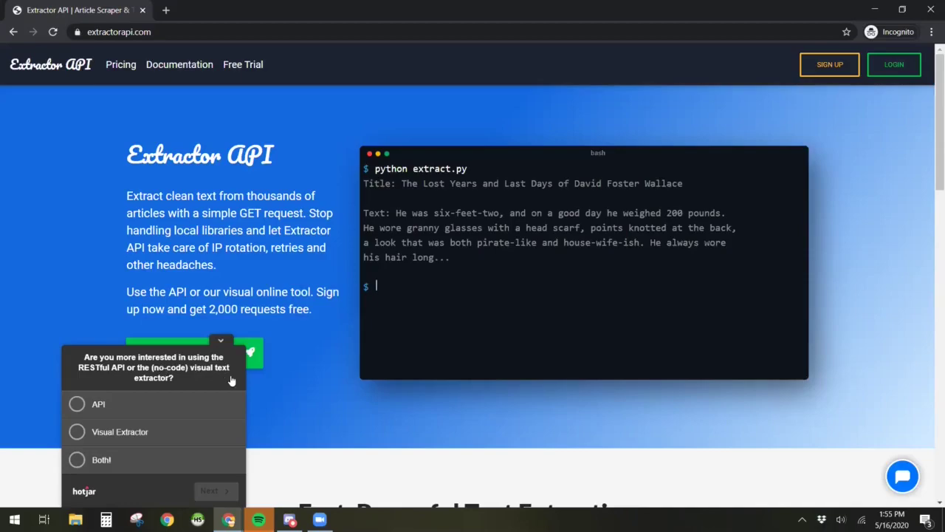
pyautogui.click(187, 434)
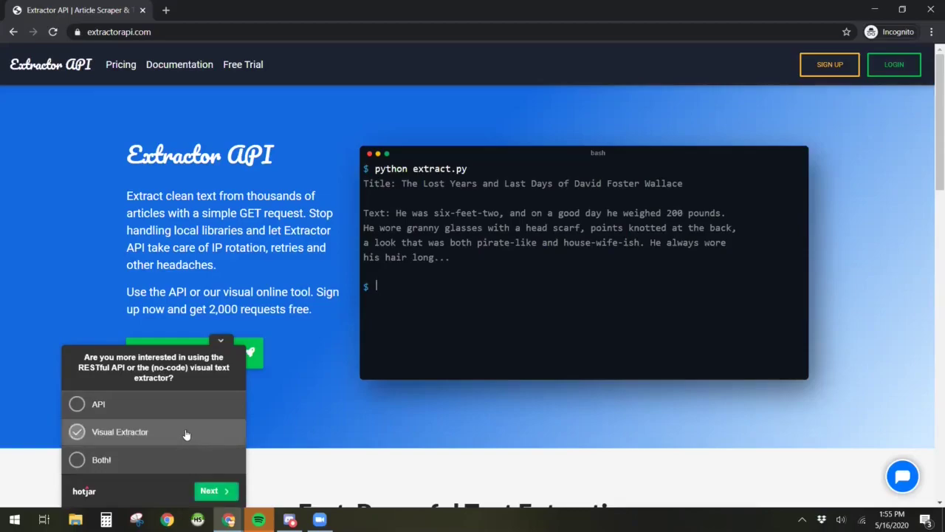
pyautogui.click(217, 492)
pyautogui.hotkey('alt', 'Tab')
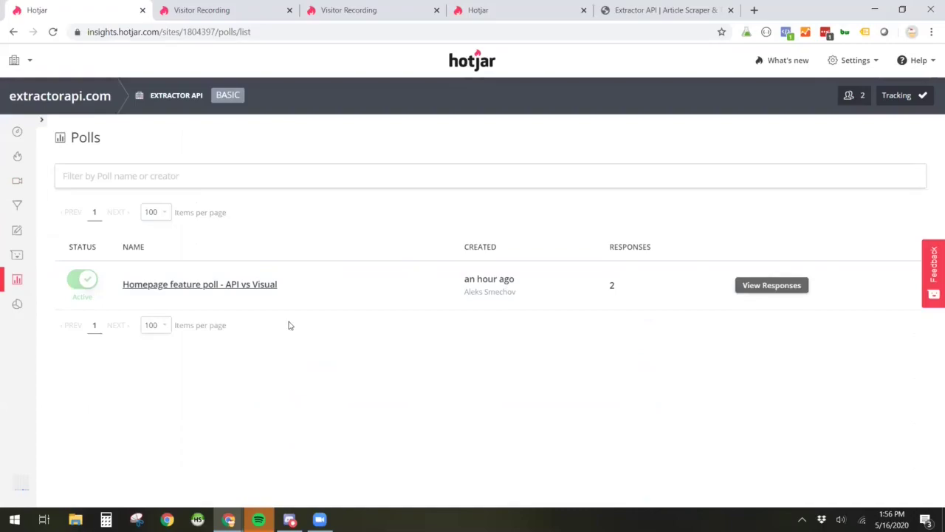
# Step: Open the 'Homepage feature poll - API vs Visual' responses and select the first respondent's user ID
pyautogui.click(308, 293)
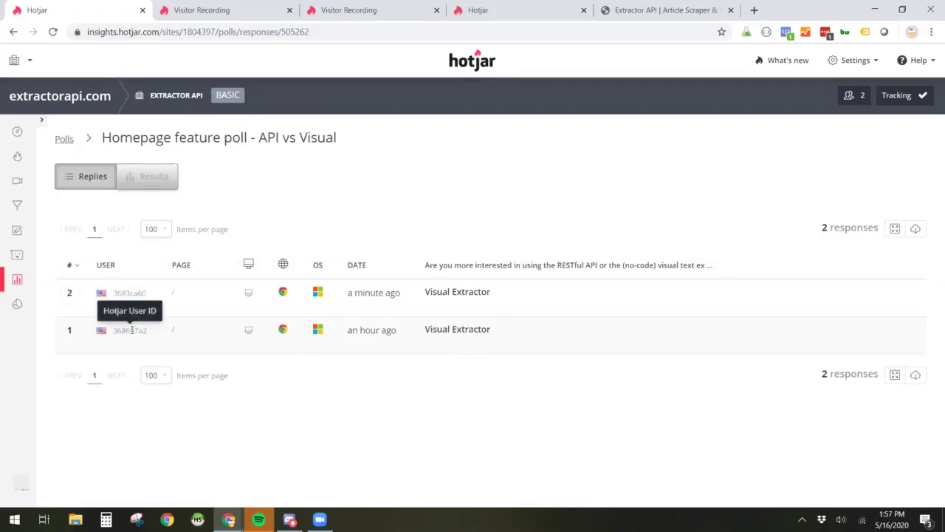
pyautogui.doubleClick(131, 330)
# Step: Go to the visitor recordings list and open its Add filter options
pyautogui.click(24, 182)
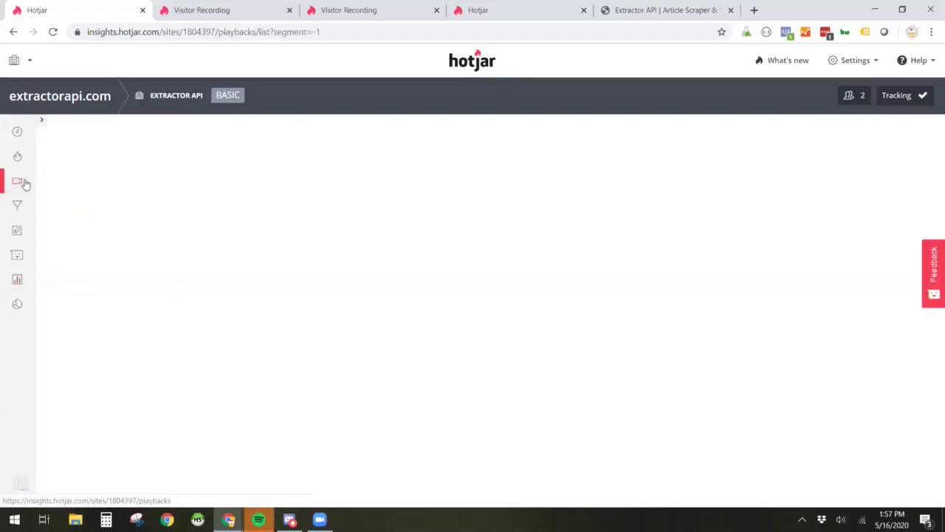
pyautogui.click(299, 172)
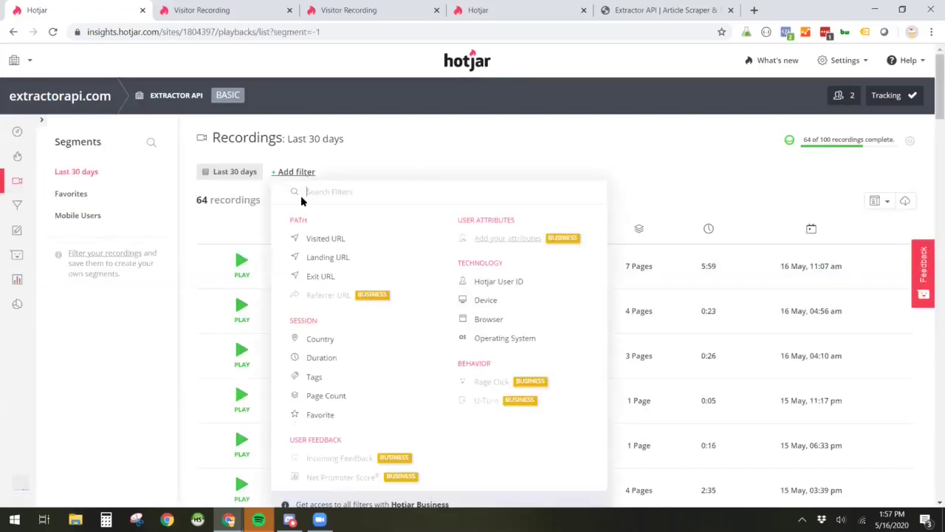